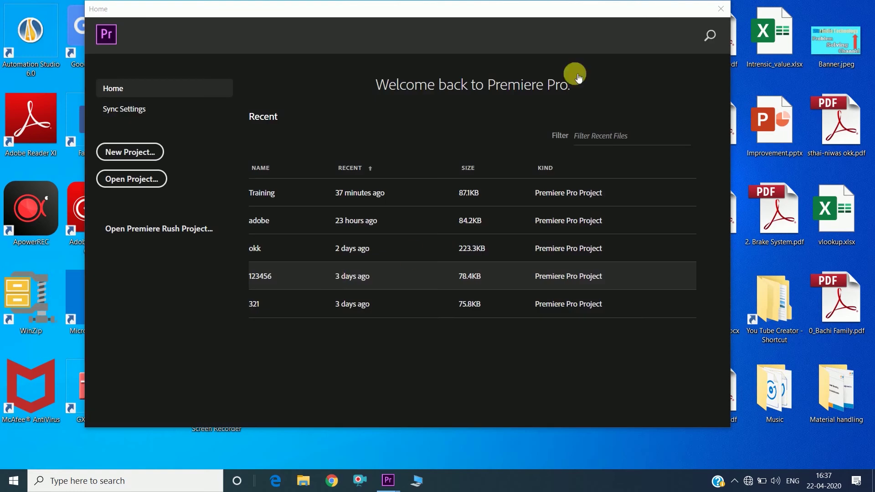
- Dismiss the welcome screen and create a new project named Training in the default location
left_click(721, 9)
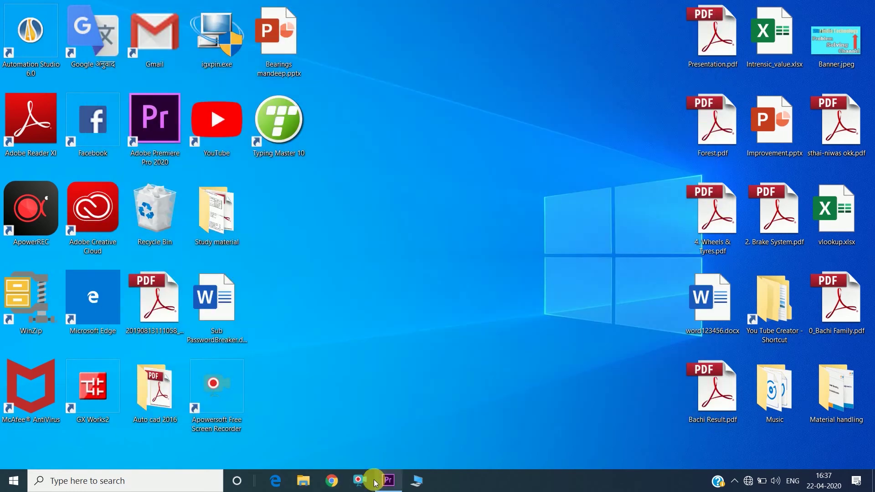
double_click(191, 158)
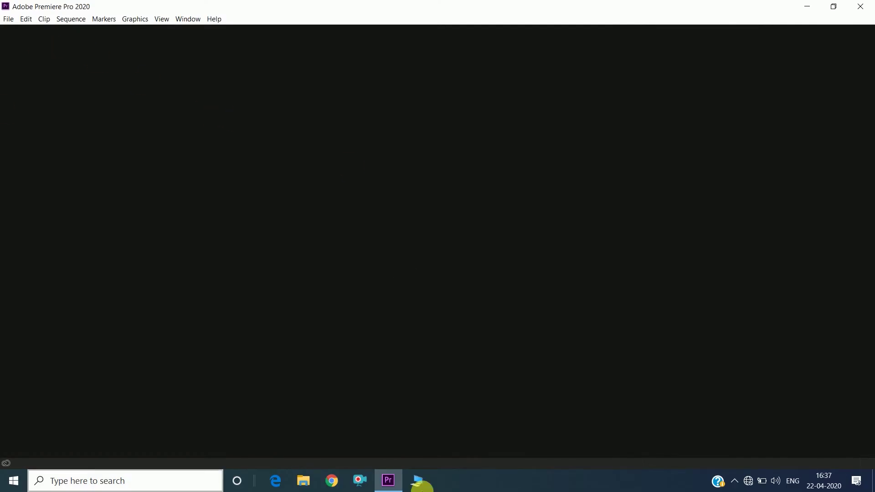
left_click(8, 19)
left_click(103, 32)
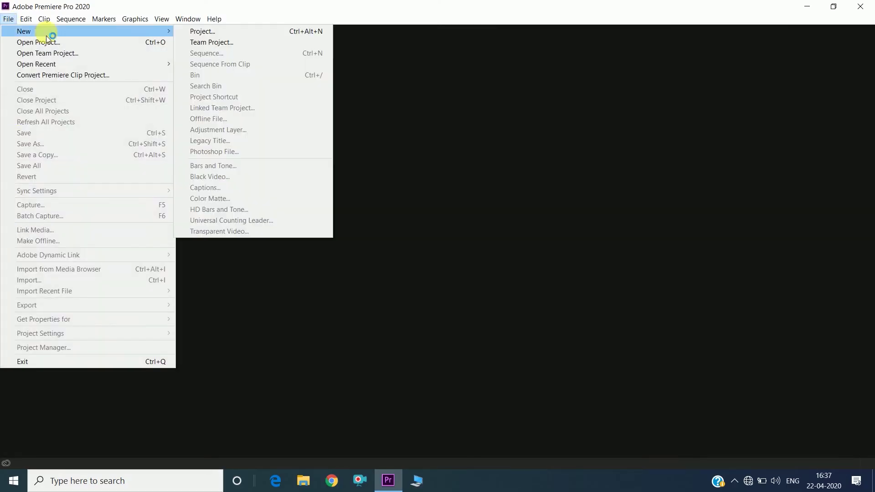
left_click(201, 32)
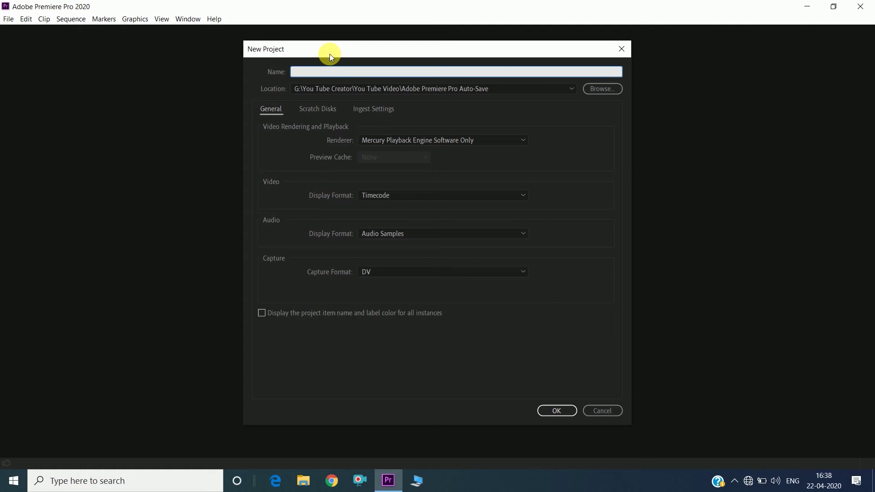
type("Training")
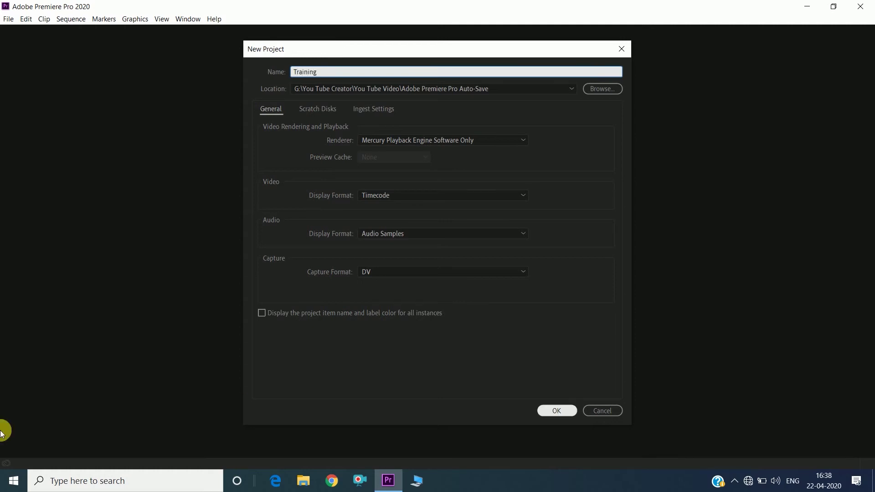
key("Return")
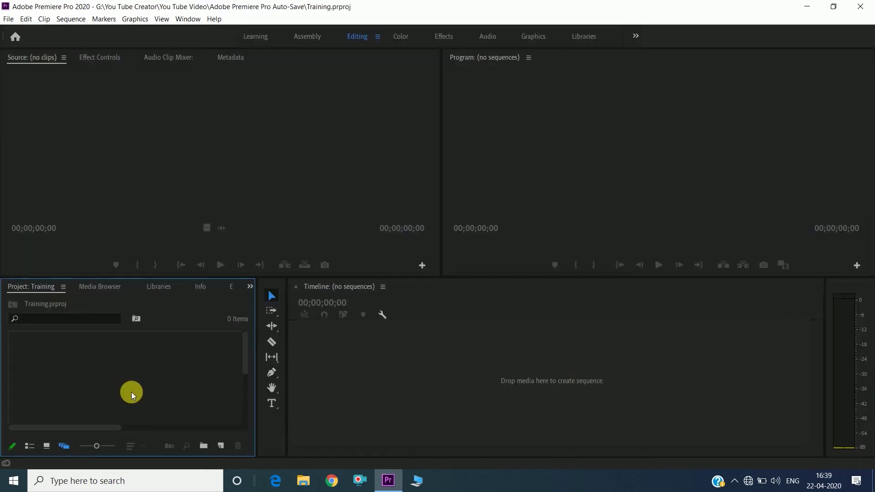
right_click(112, 379)
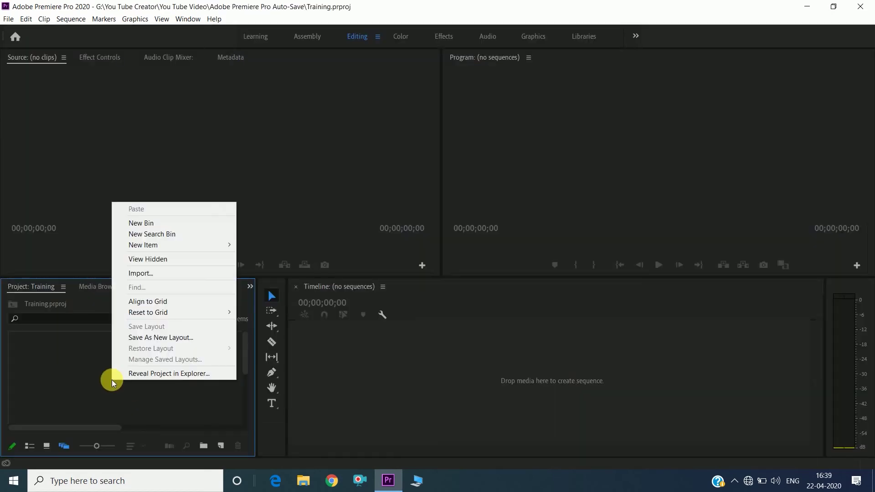
left_click(152, 272)
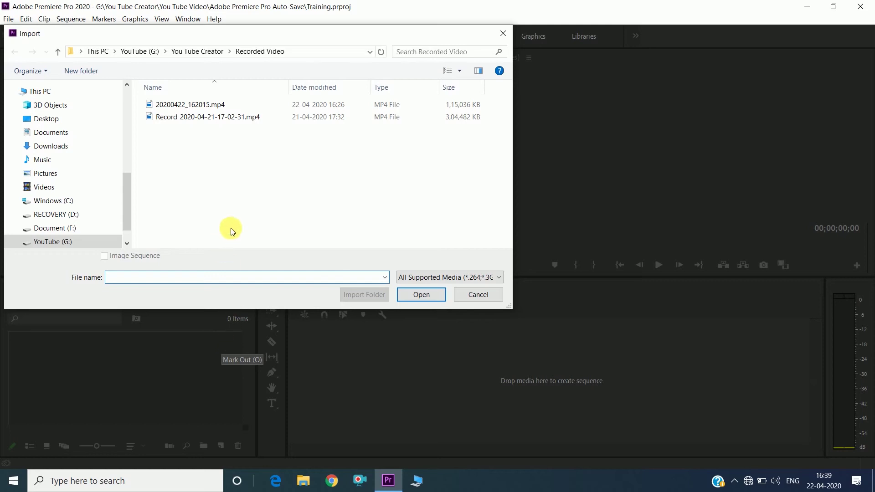
double_click(229, 117)
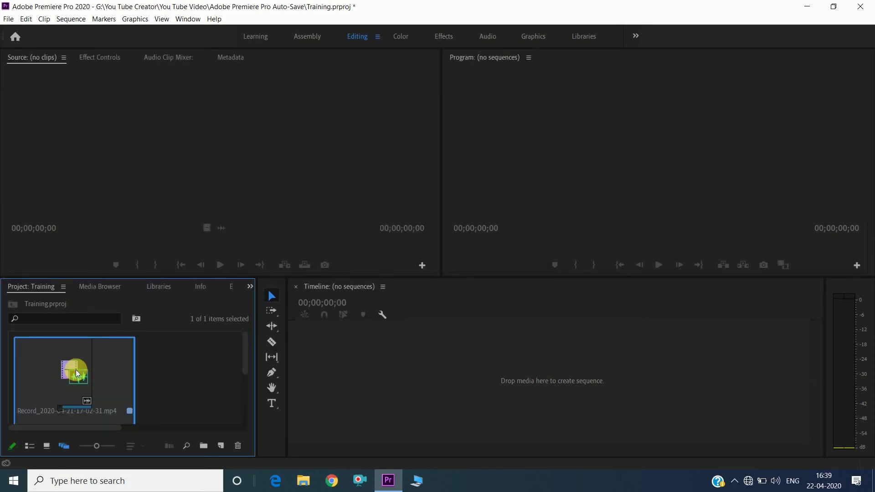
- Place the imported recording at the start of the empty timeline to create a matching sequence
left_click_drag(69, 379, 329, 385)
mouse_move(476, 377)
left_mouse_down()
mouse_move(525, 400)
mouse_move(487, 378)
left_mouse_up()
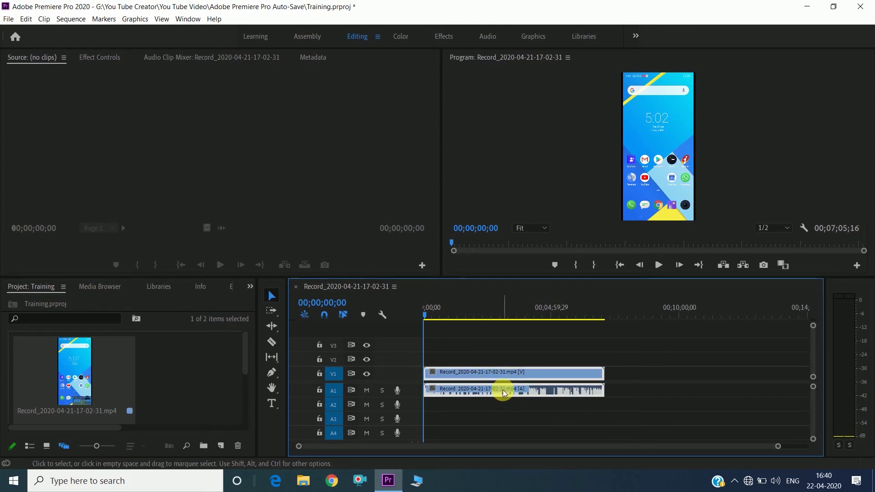
left_click(511, 409)
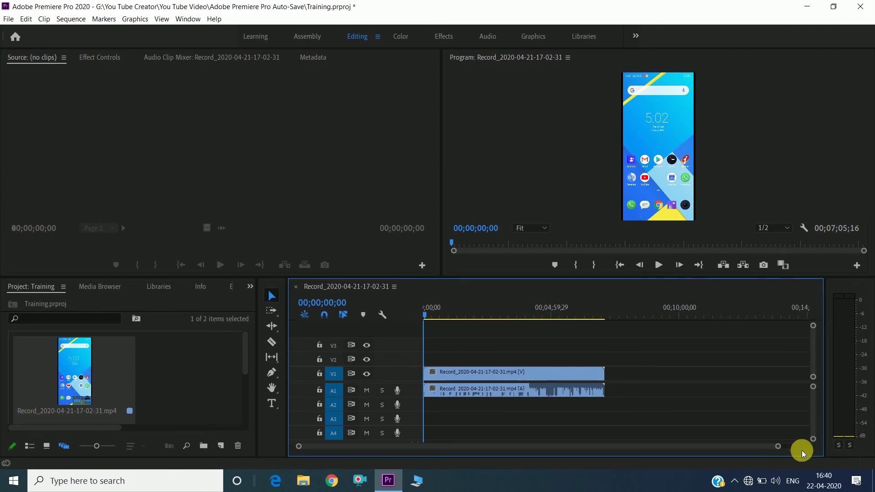
- Magnify the timeline's opening seconds and enlarge the Audio 1 and Video 1 tracks to show the waveform and thumbnail
left_click_drag(778, 447, 560, 470)
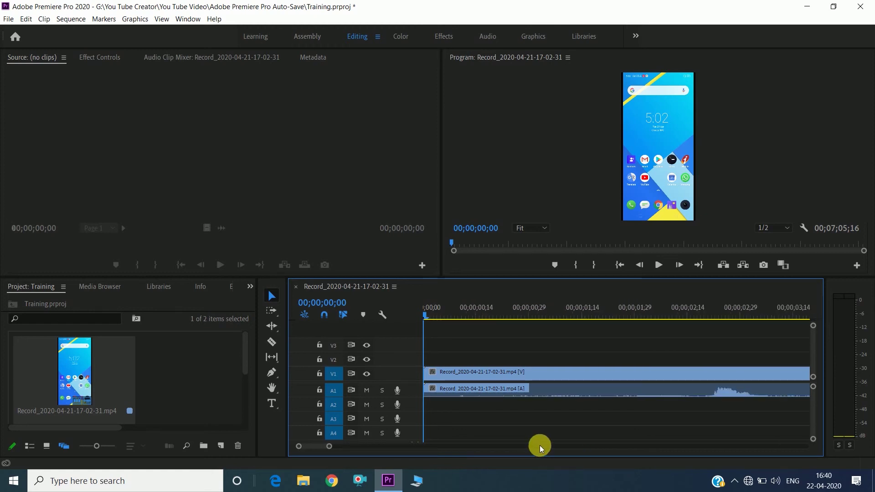
scroll(541, 445, "up", 1)
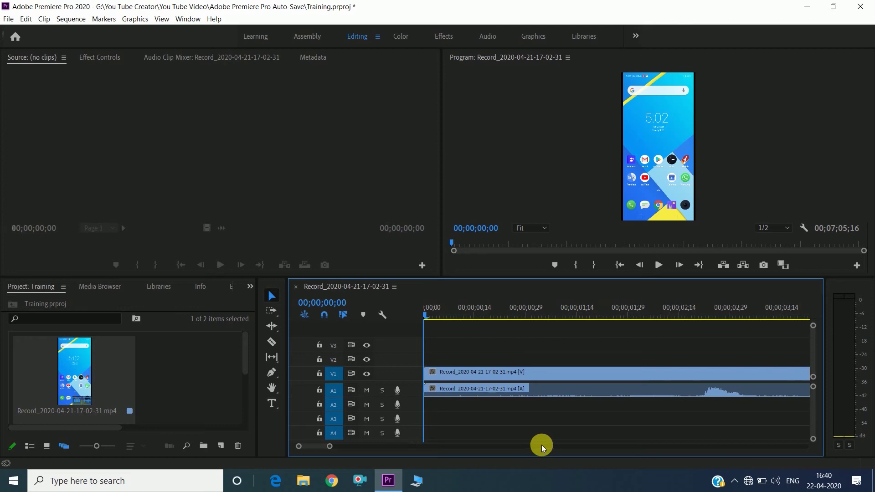
scroll(542, 445, "down", 2)
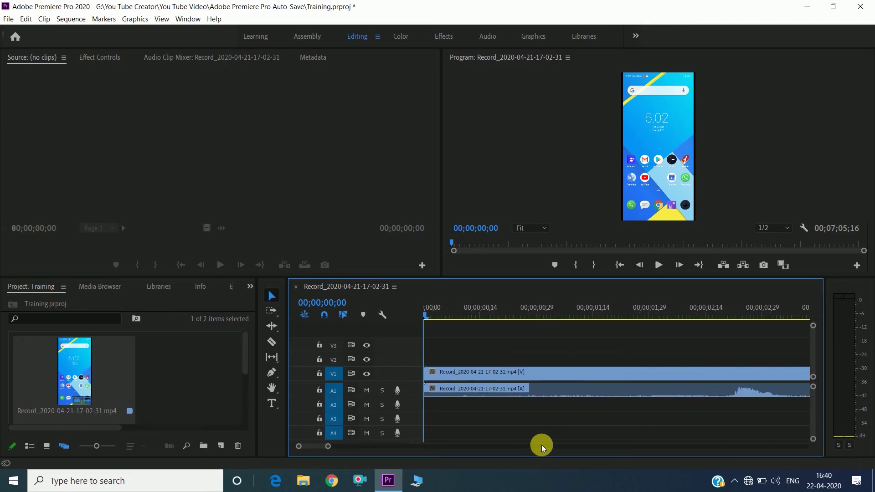
scroll(540, 445, "down", 1)
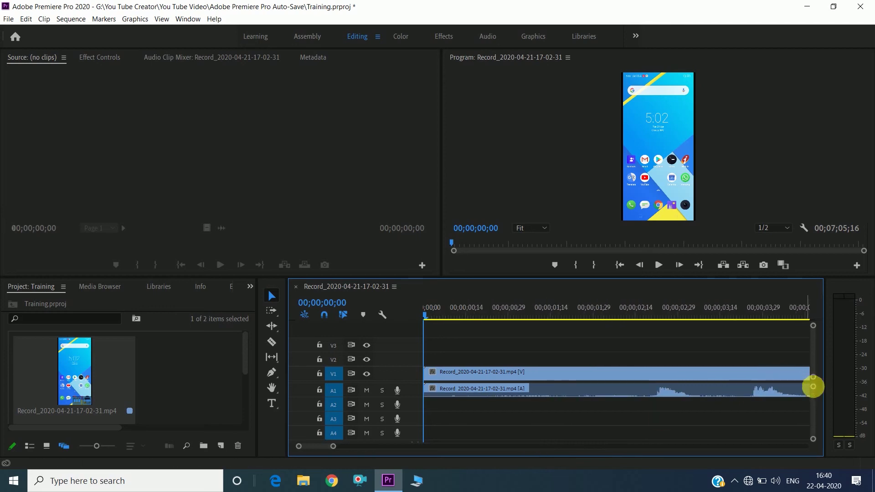
left_click_drag(813, 387, 813, 389)
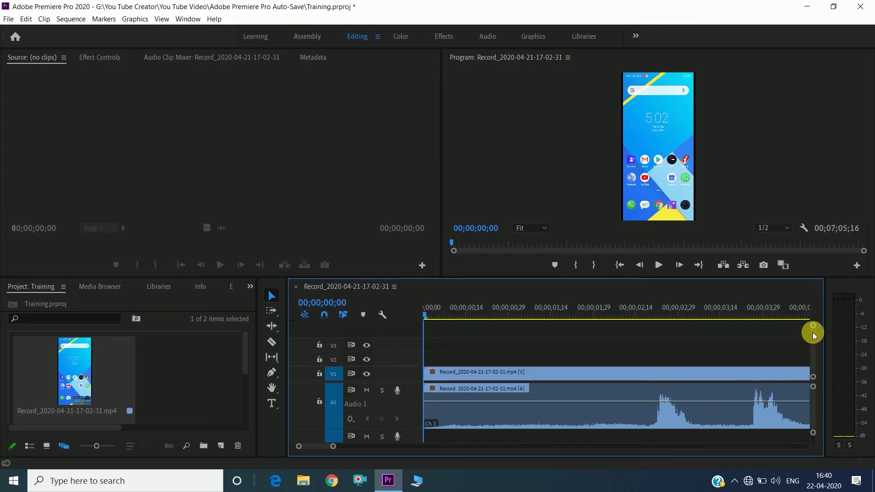
left_click_drag(816, 329, 817, 336)
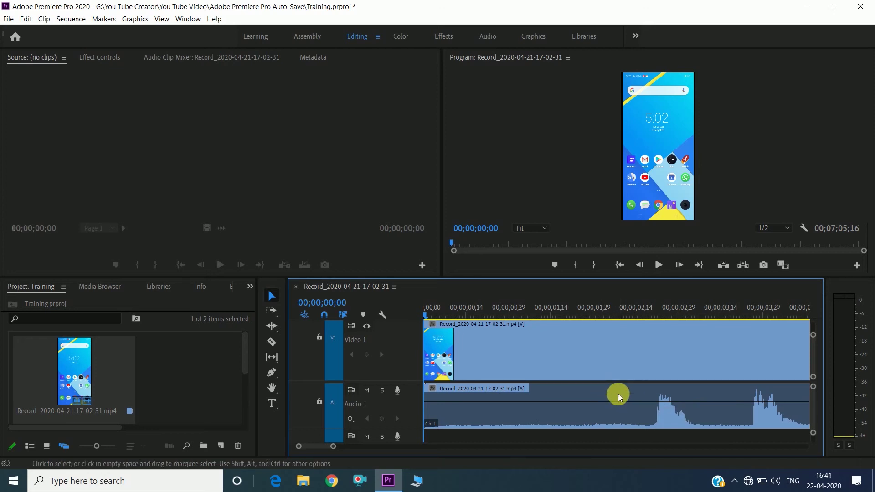
- Split the clip with the Razor at about 00;00;02;17, delete the silent opening piece and close the gap it leaves
scroll(618, 394, "down", 2)
scroll(618, 394, "down", 4)
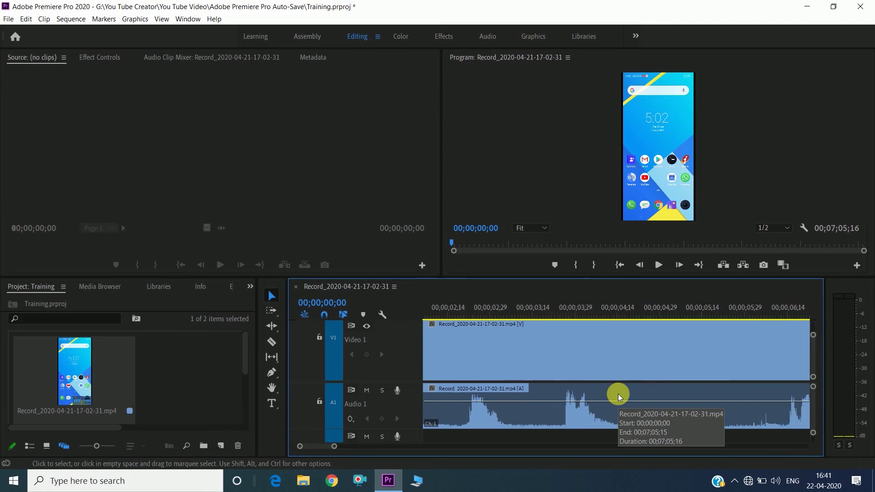
scroll(618, 393, "up", 6)
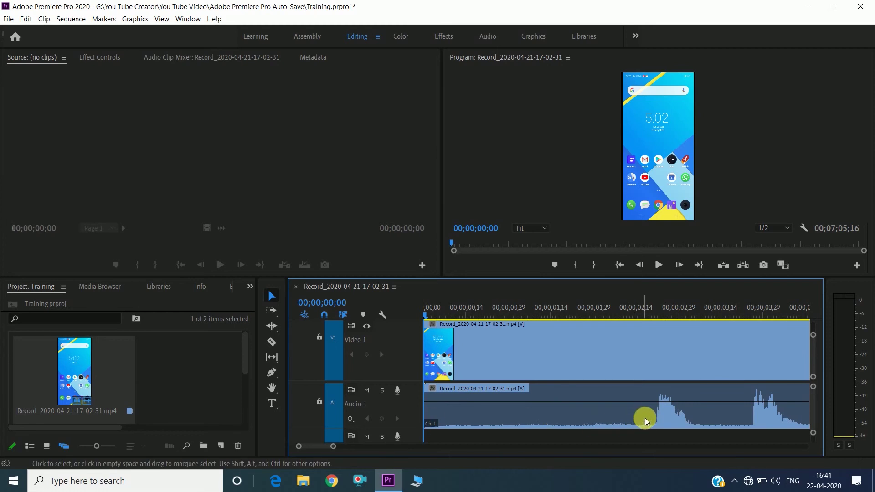
left_click(272, 341)
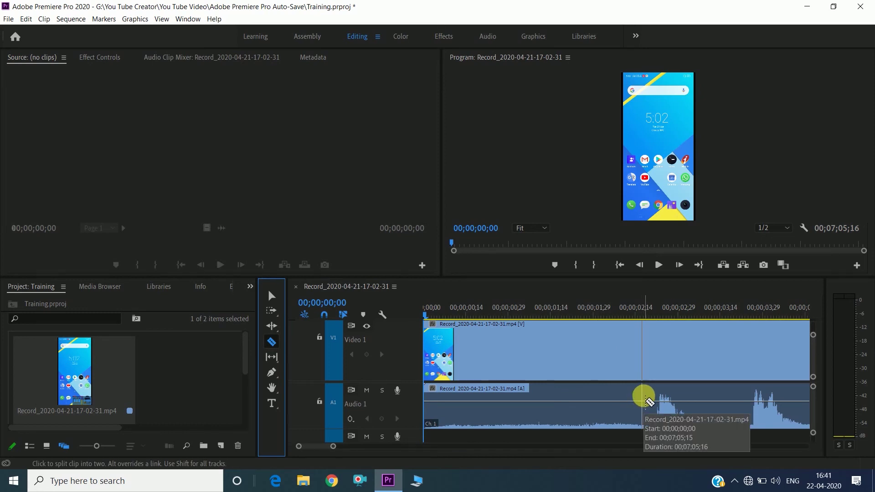
left_click(644, 399)
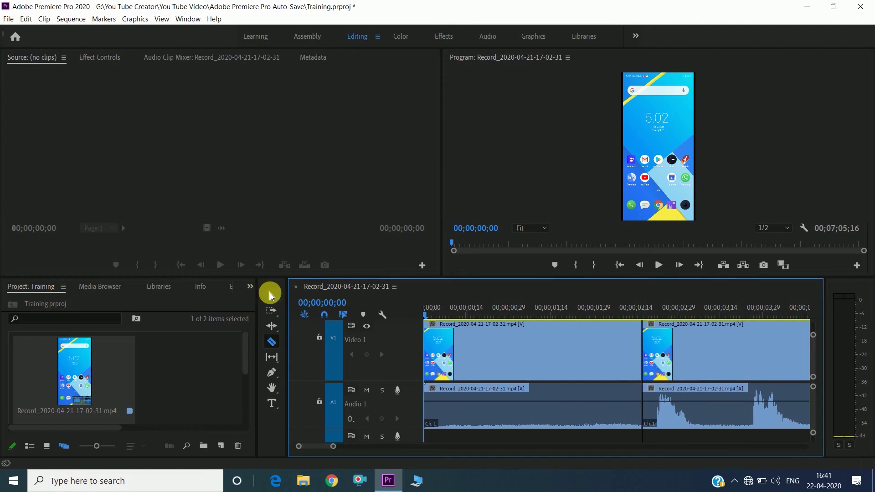
left_click(271, 295)
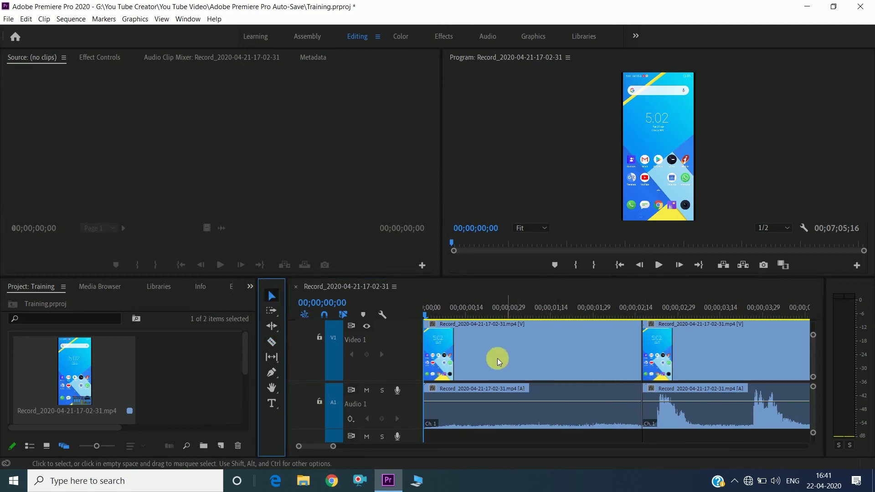
left_click(538, 410)
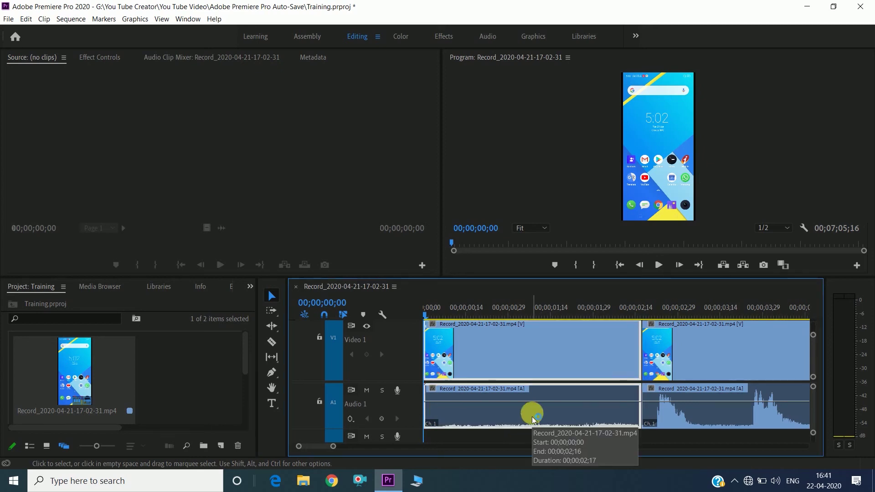
key("Delete")
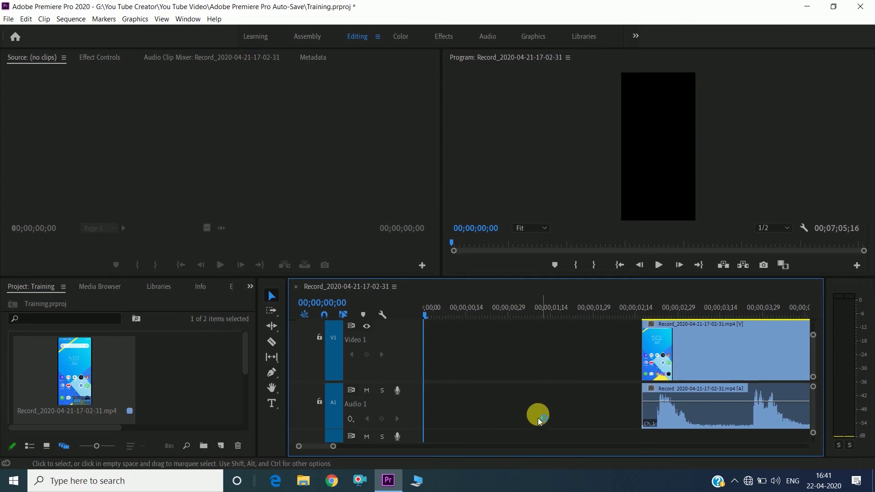
left_click(540, 405)
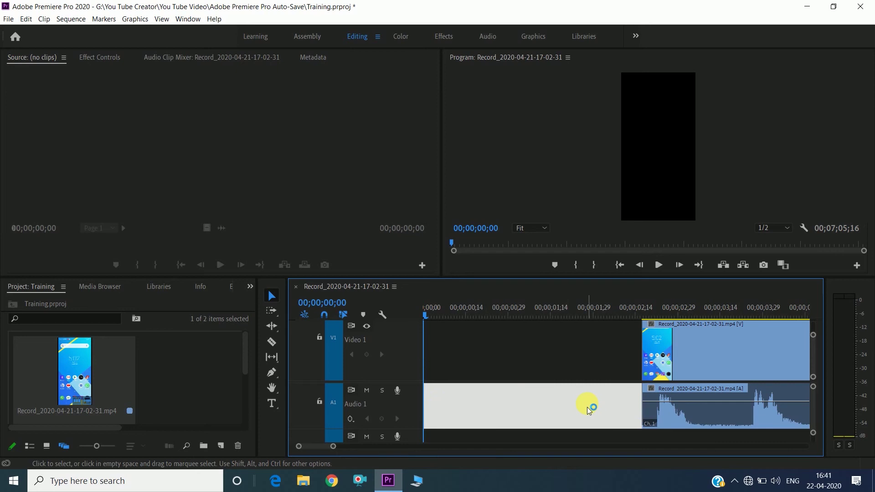
key("Delete")
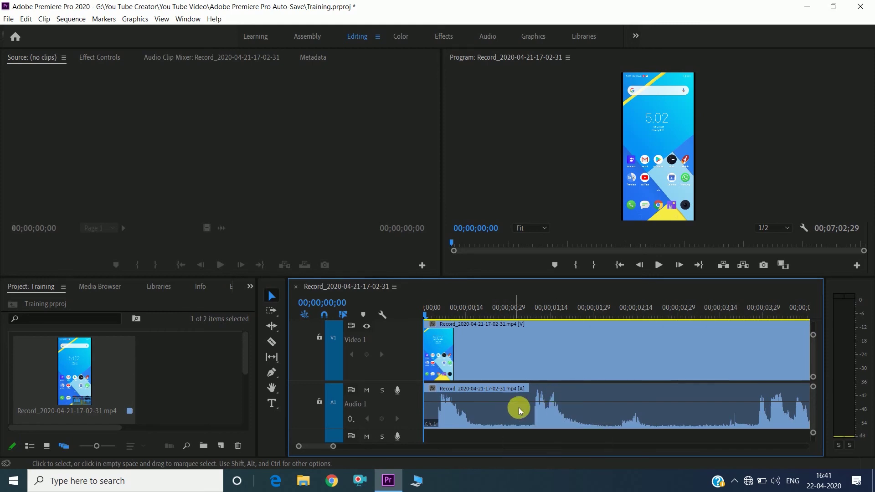
- Cut out the quiet section between about 00;00;02;01 and 00;00;03;25, close the gap and select the first remaining clip
left_click(273, 342)
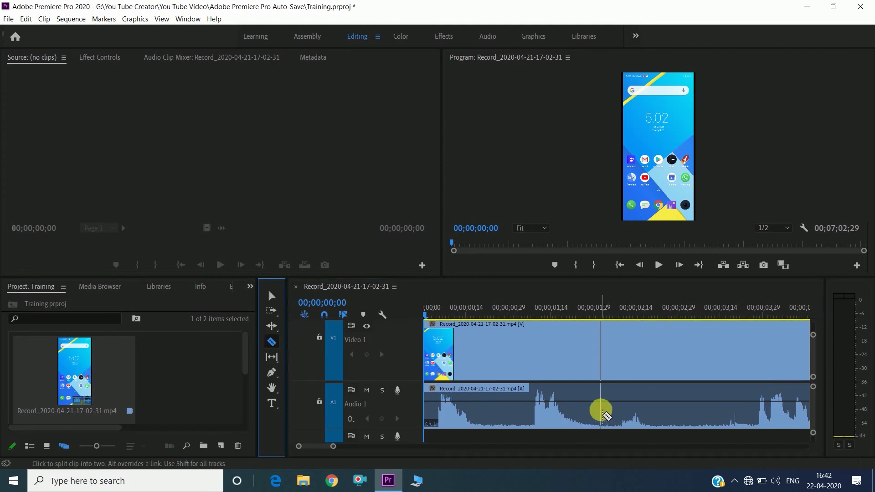
left_click(598, 410)
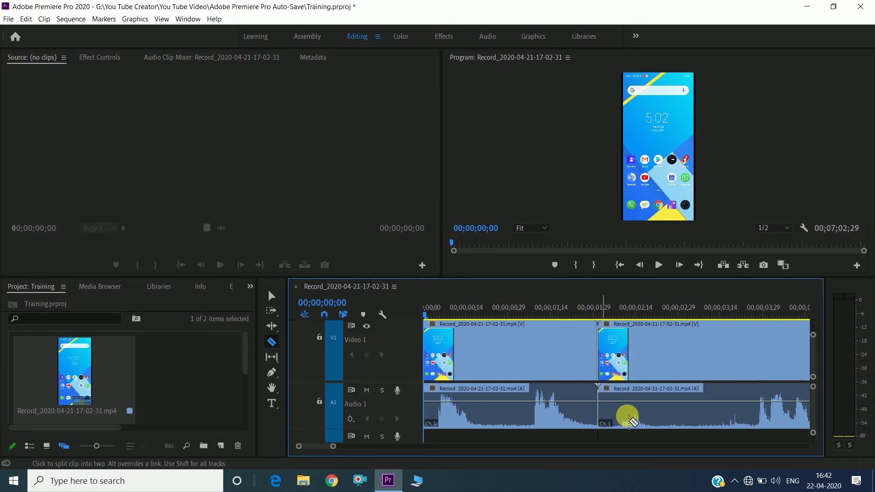
left_click(750, 408)
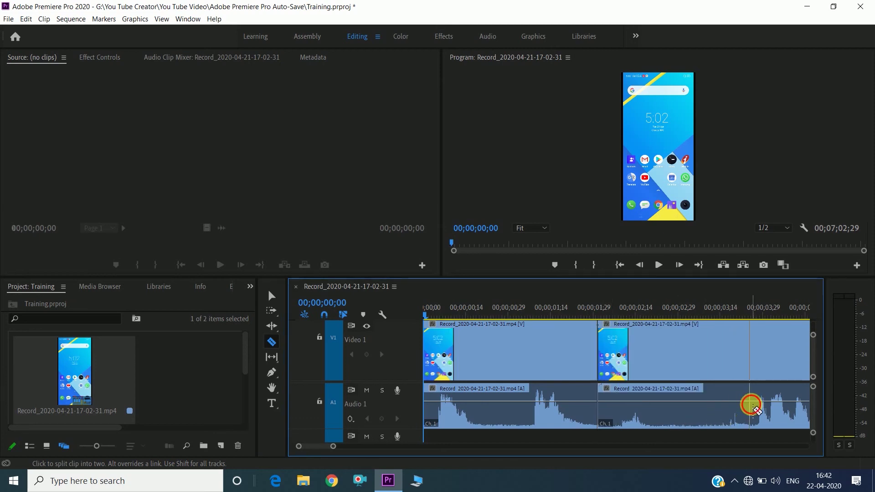
left_click(272, 295)
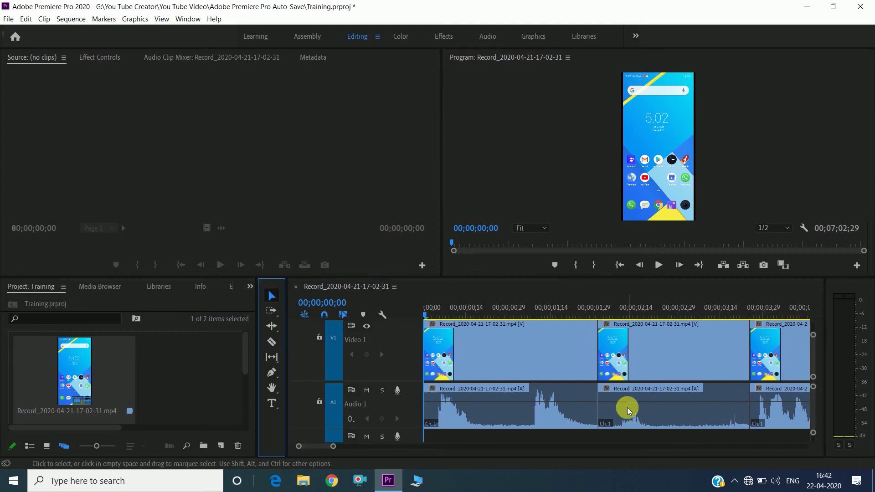
left_click(655, 403)
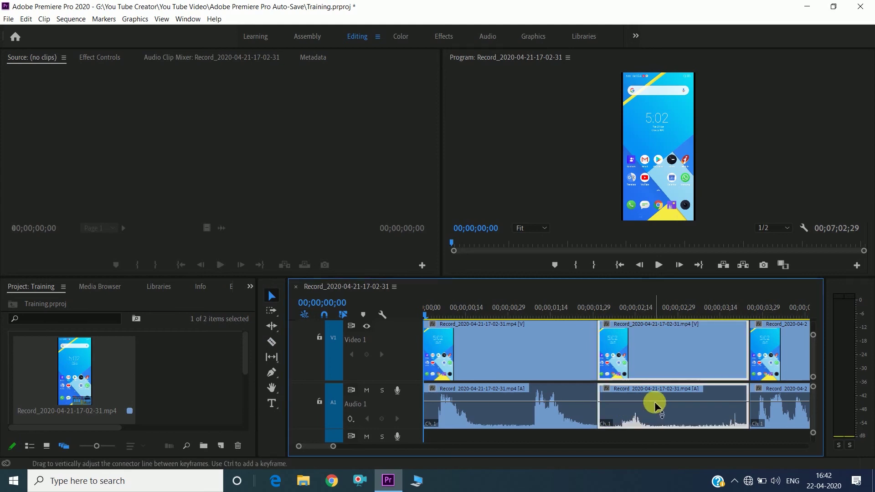
key("Delete")
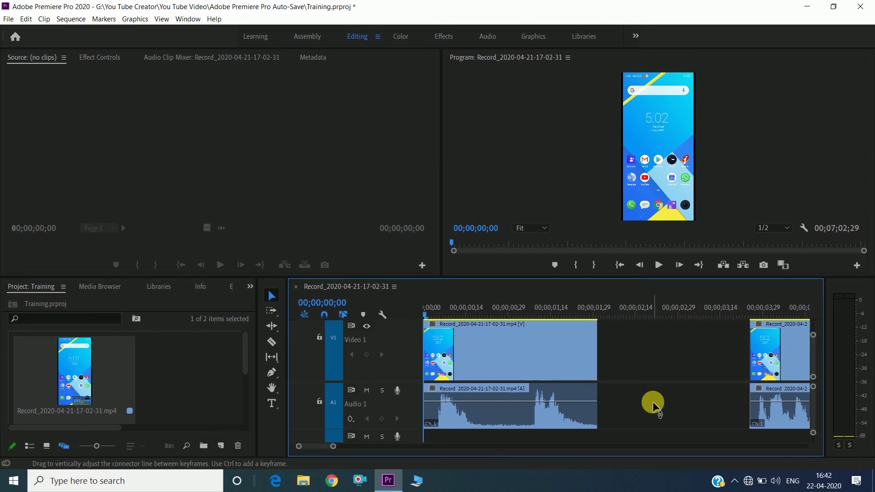
left_click(644, 398)
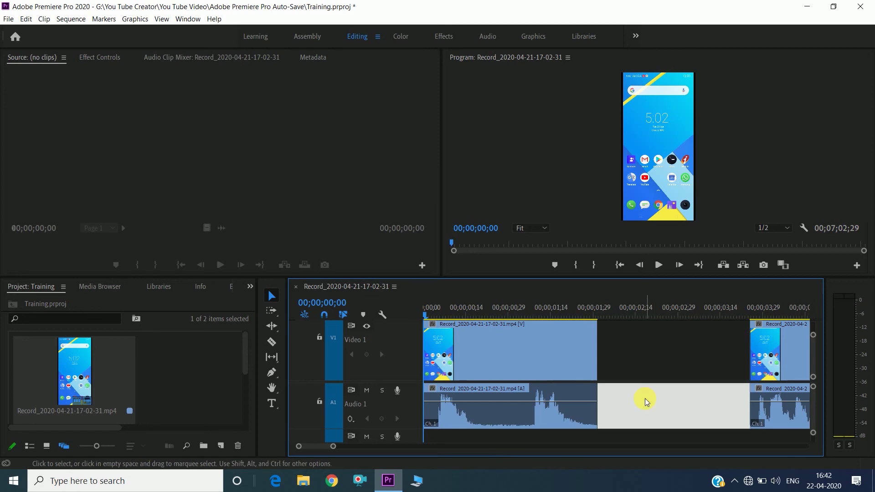
key("Delete")
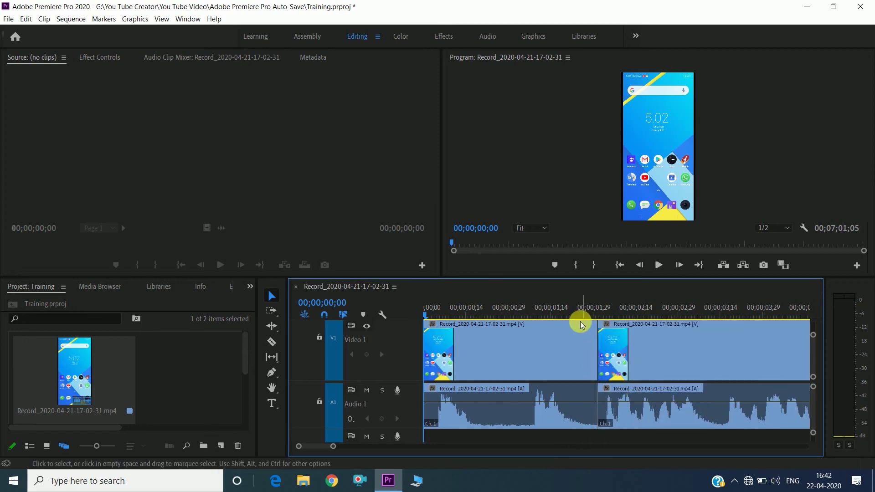
left_click(567, 401)
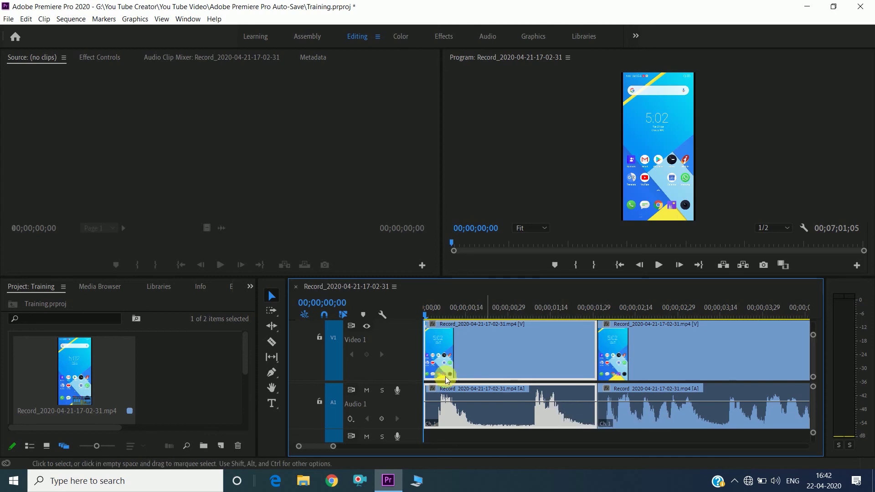
- Ripple-trim the first clip, taking about 3 frames off its end and about 3 frames off its start
left_click(272, 325)
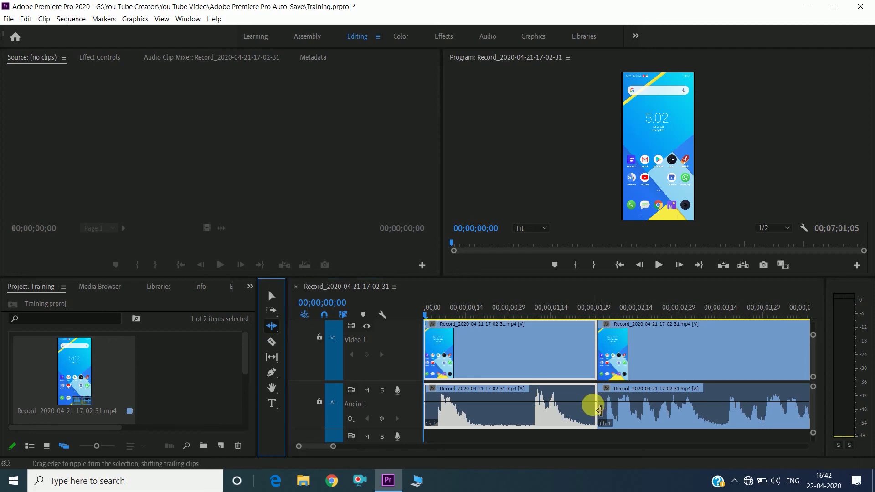
left_click_drag(598, 410, 589, 411)
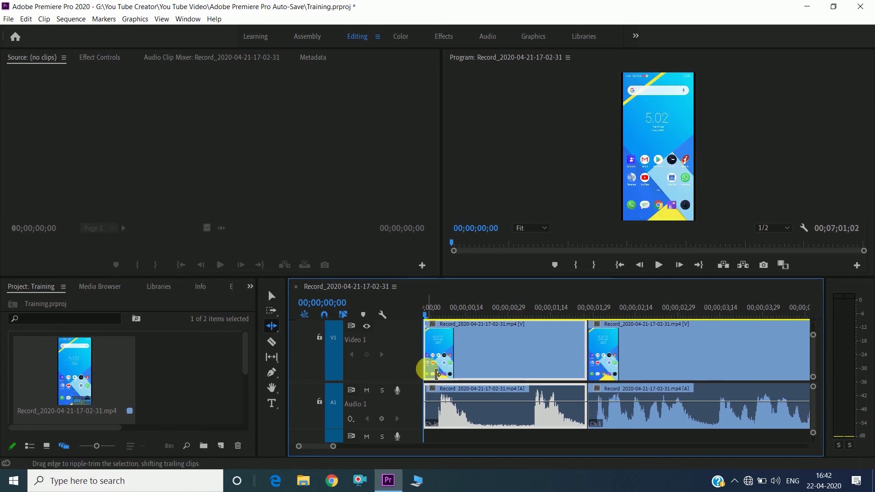
left_click_drag(437, 374, 442, 375)
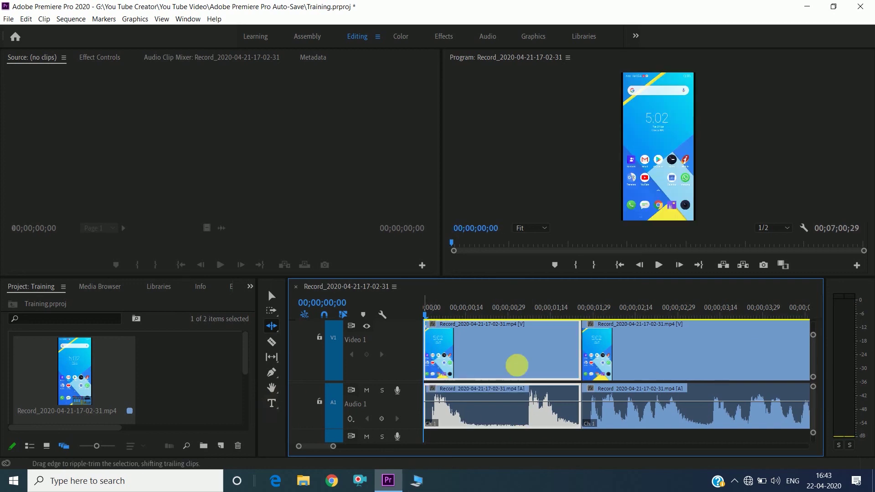
- Add the text "Right" with the Type tool over the phone picture, just below its clock
left_click(271, 403)
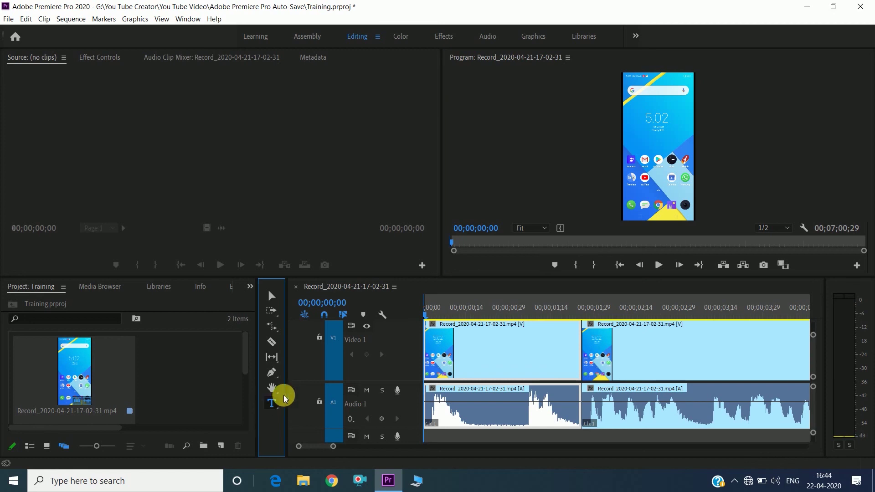
left_click(634, 131)
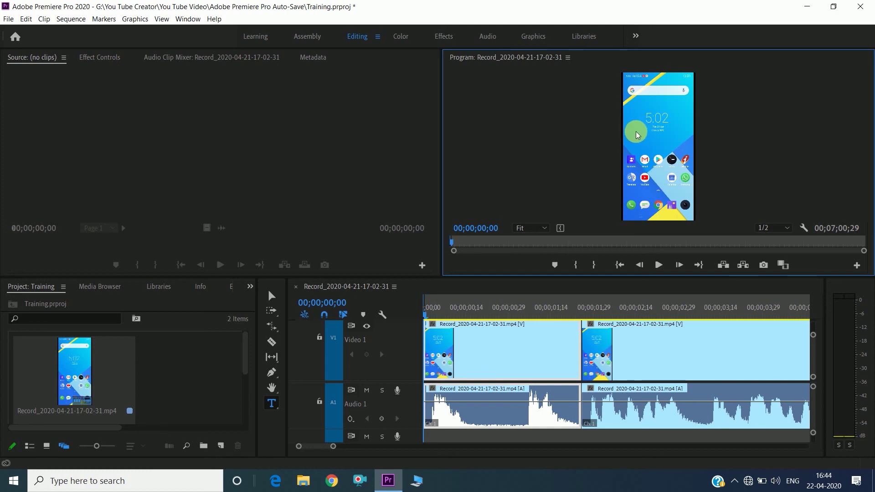
left_click(634, 131)
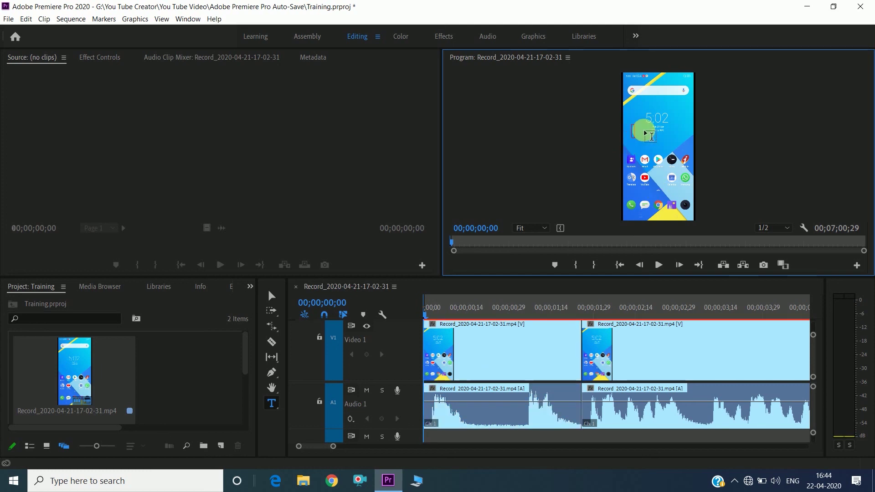
type("Right")
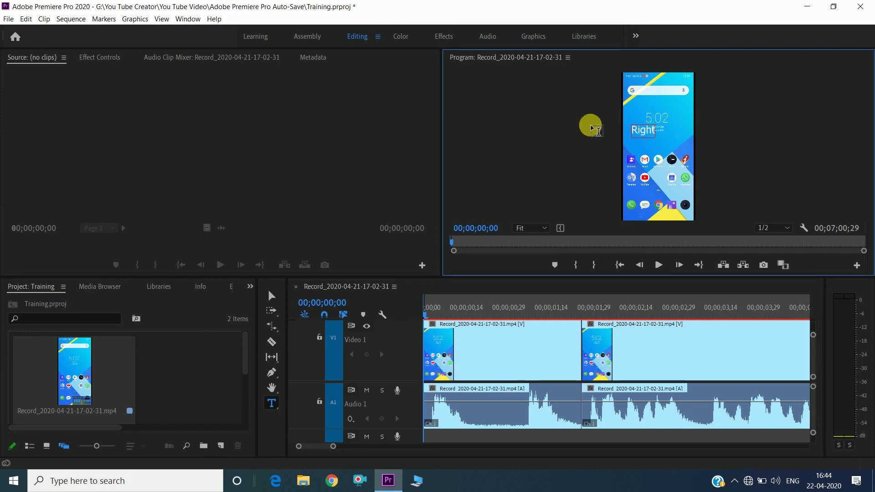
left_click(646, 141)
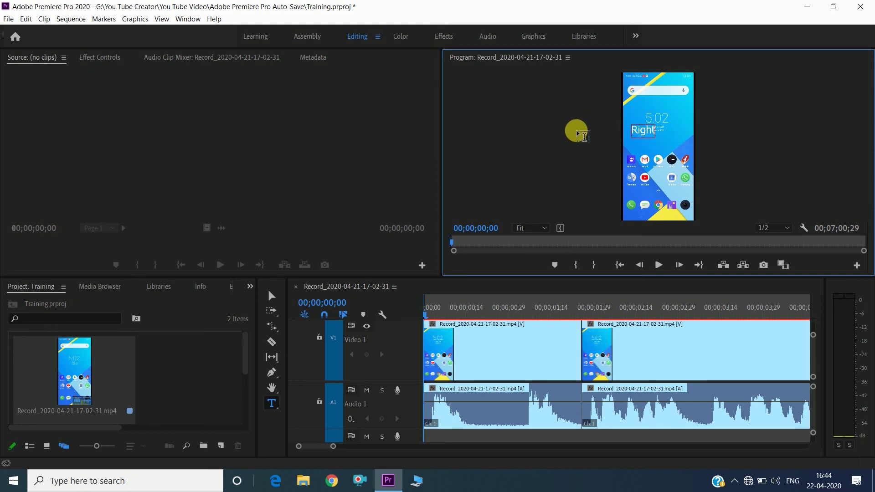
- Set the text graphic's Motion scale to 105 and its rotation to 2.0° in its effect settings
left_click(99, 58)
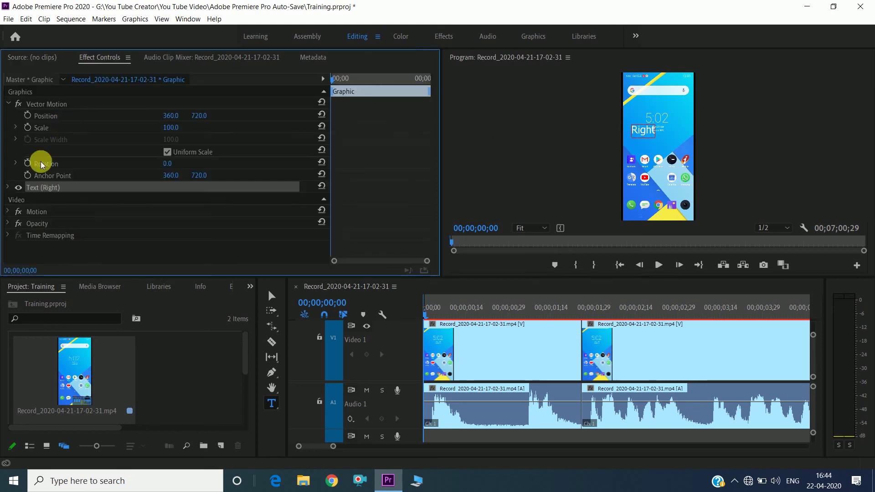
left_click(7, 212)
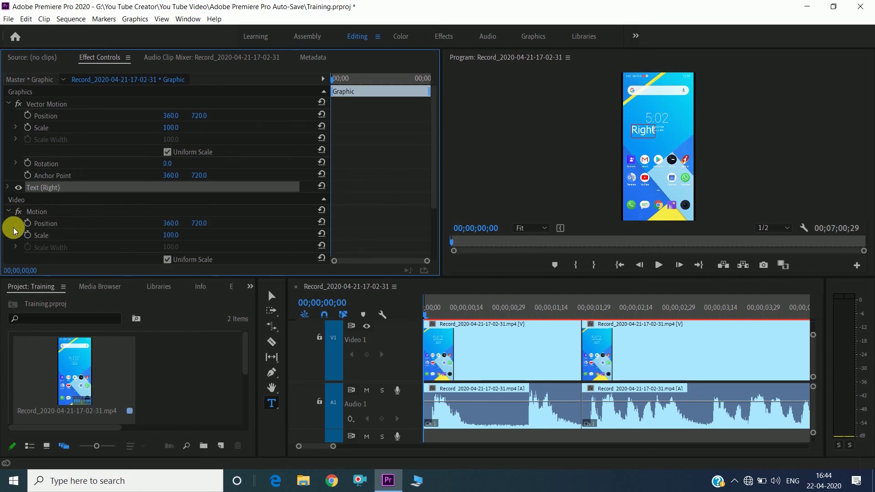
mouse_move(174, 238)
left_mouse_down()
mouse_move(196, 239)
mouse_move(177, 234)
mouse_move(167, 248)
left_mouse_up()
scroll(98, 231, "down", 1)
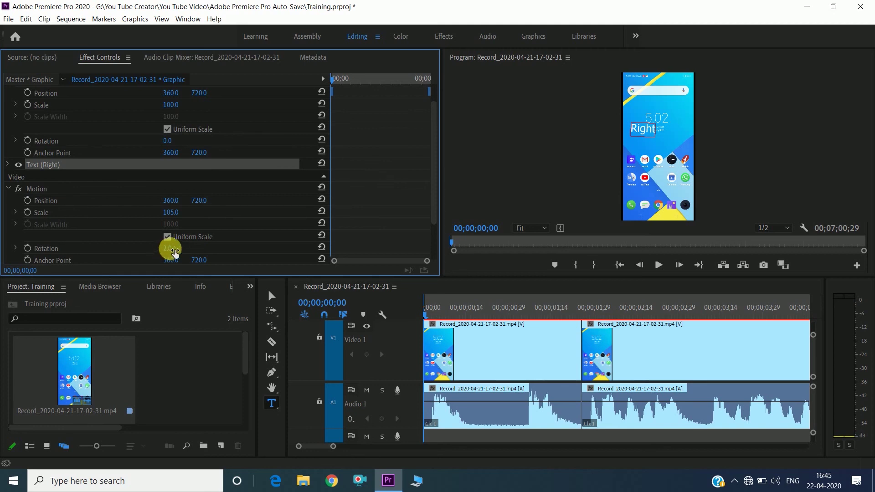
scroll(137, 241, "down", 2)
- Expand the text graphic's Opacity settings and set the opacity to 80%
left_click(118, 234)
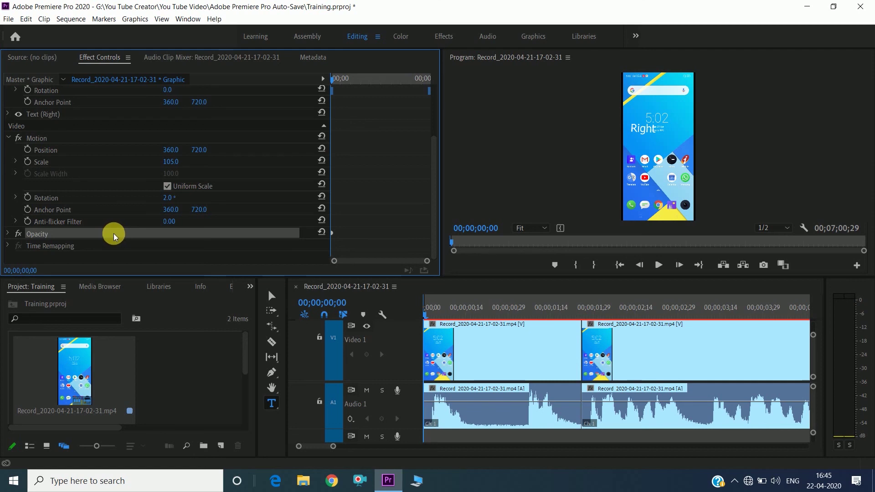
left_click(9, 233)
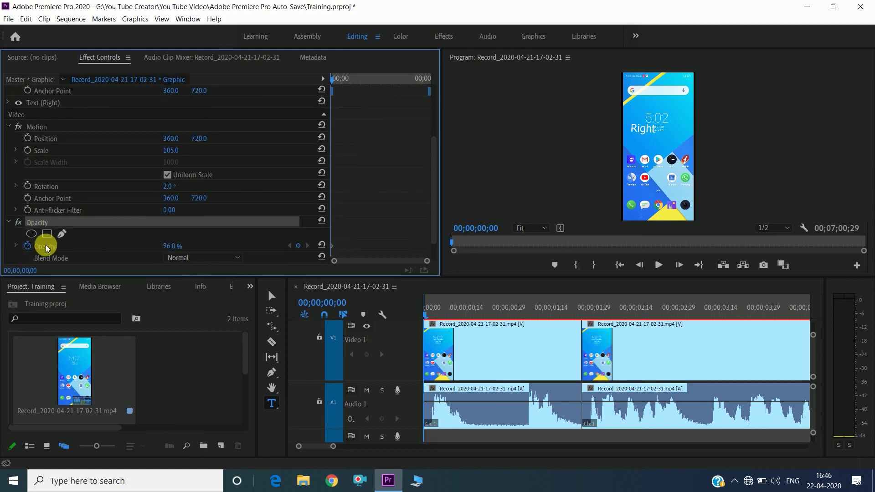
left_click_drag(157, 247, 175, 249)
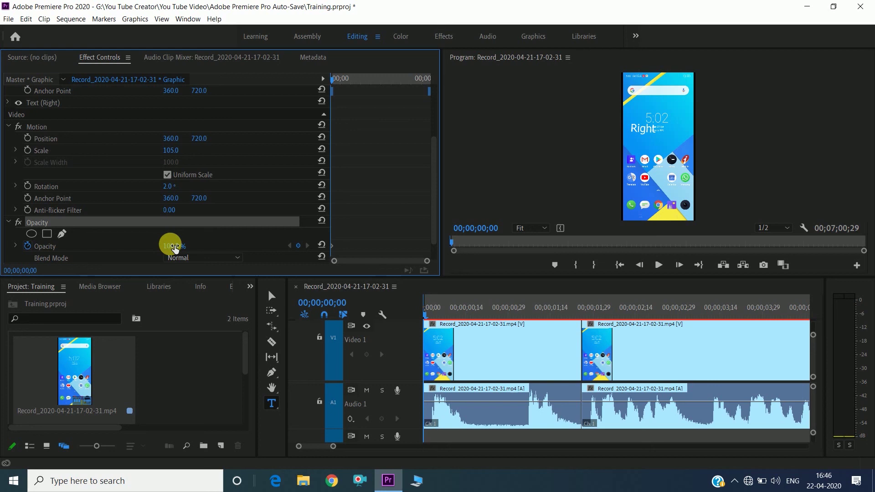
left_click(175, 247)
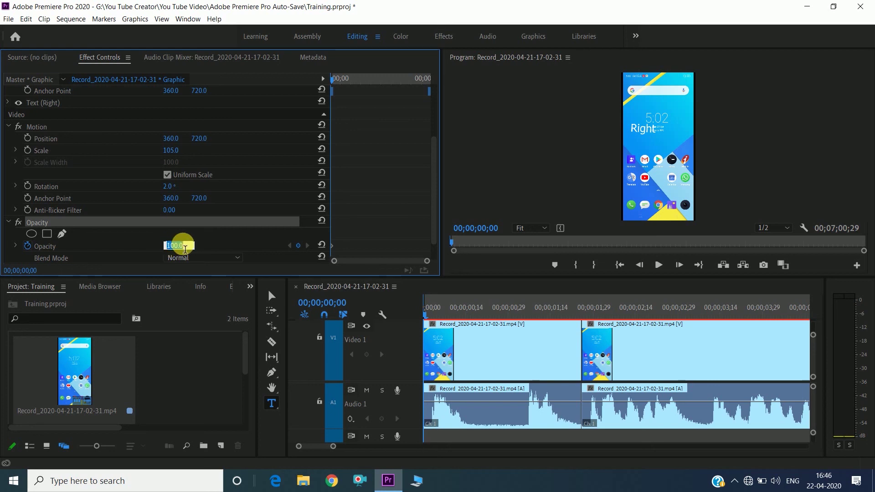
type("80")
key("Return")
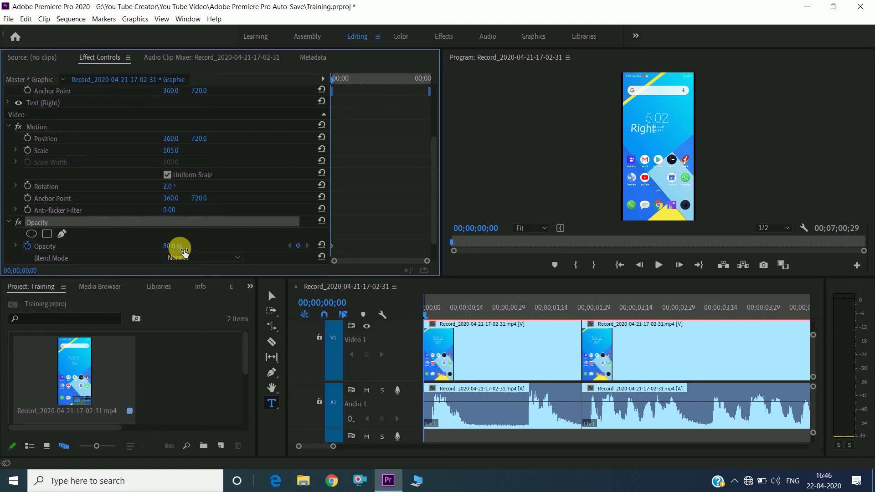
- Set the text graphic's opacity to 50%
left_click(179, 242)
type("50")
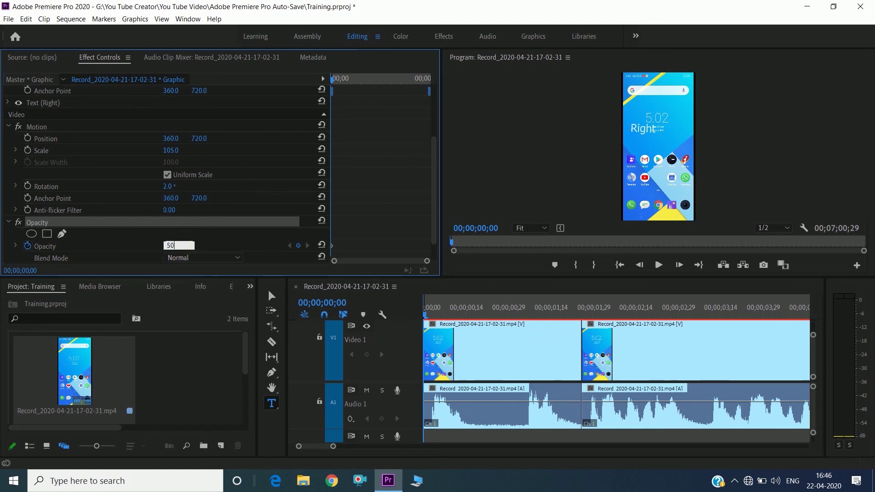
left_click(179, 236)
left_click(640, 127)
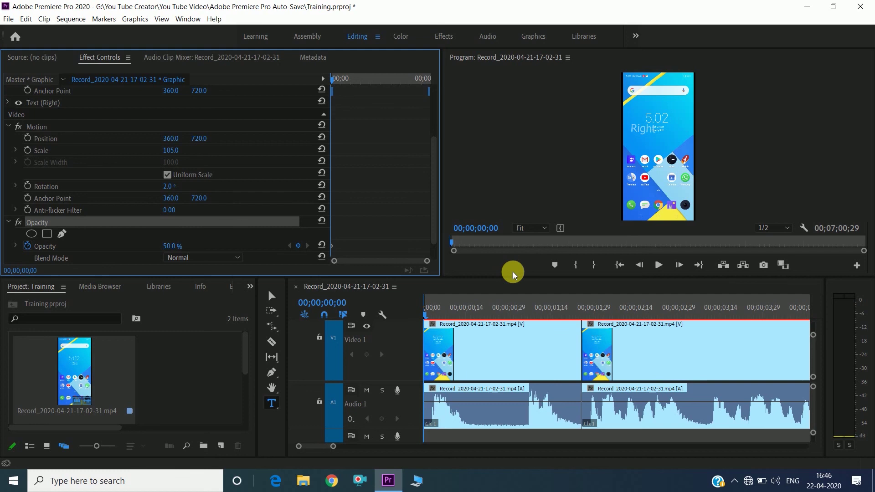